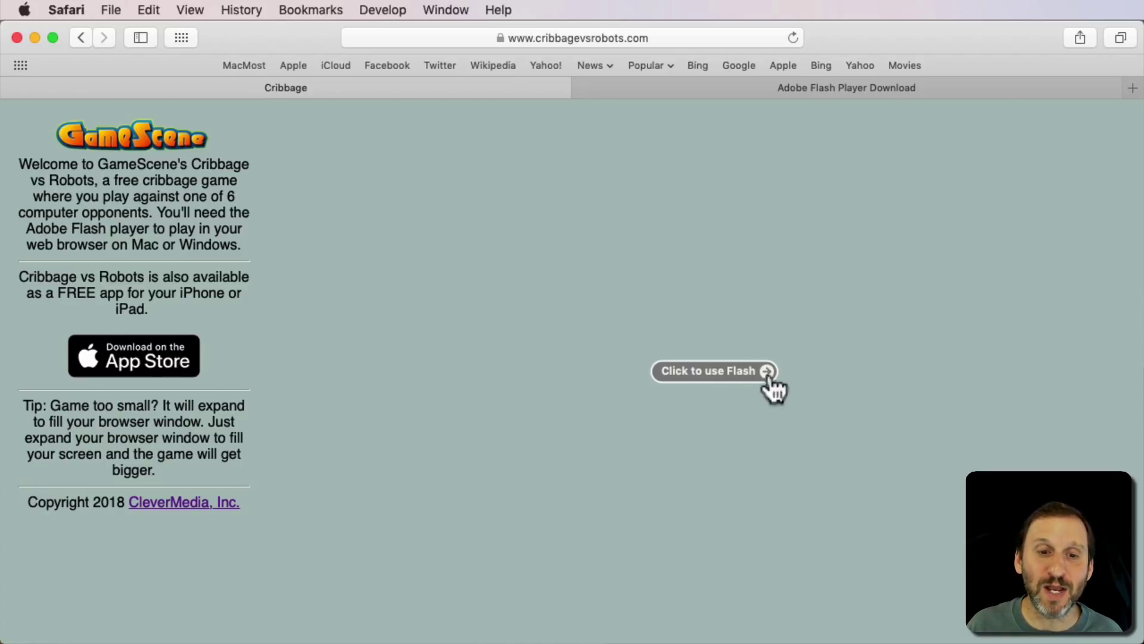
Allow Flash once on cribbagevsrobots.com so the Cribbage vs Robots game loads.
left_click(721, 372)
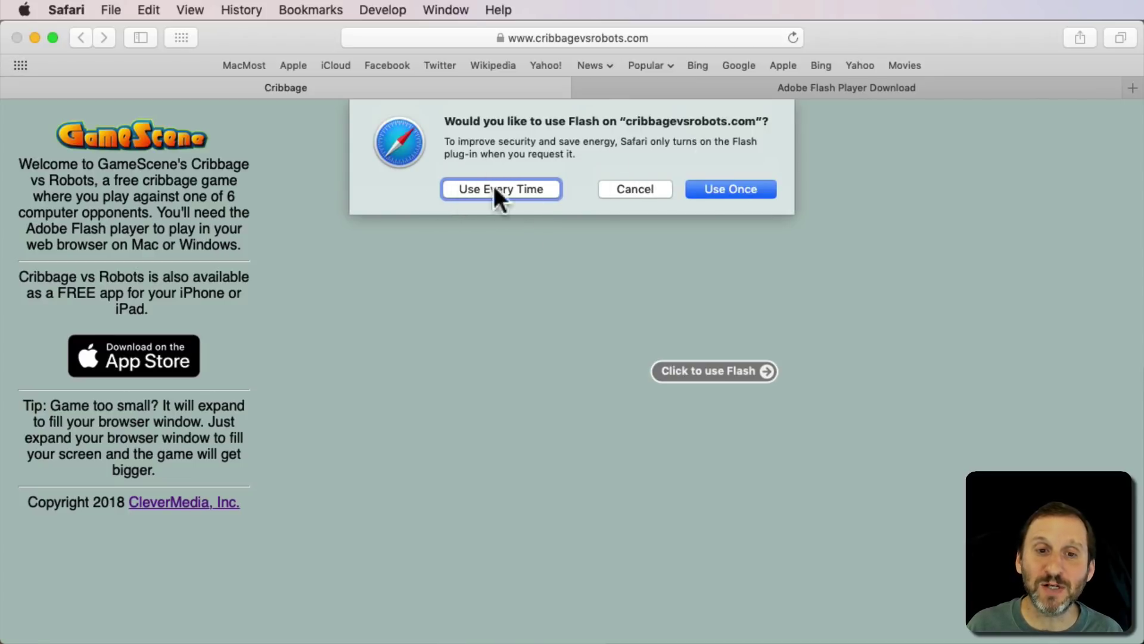
left_click(730, 189)
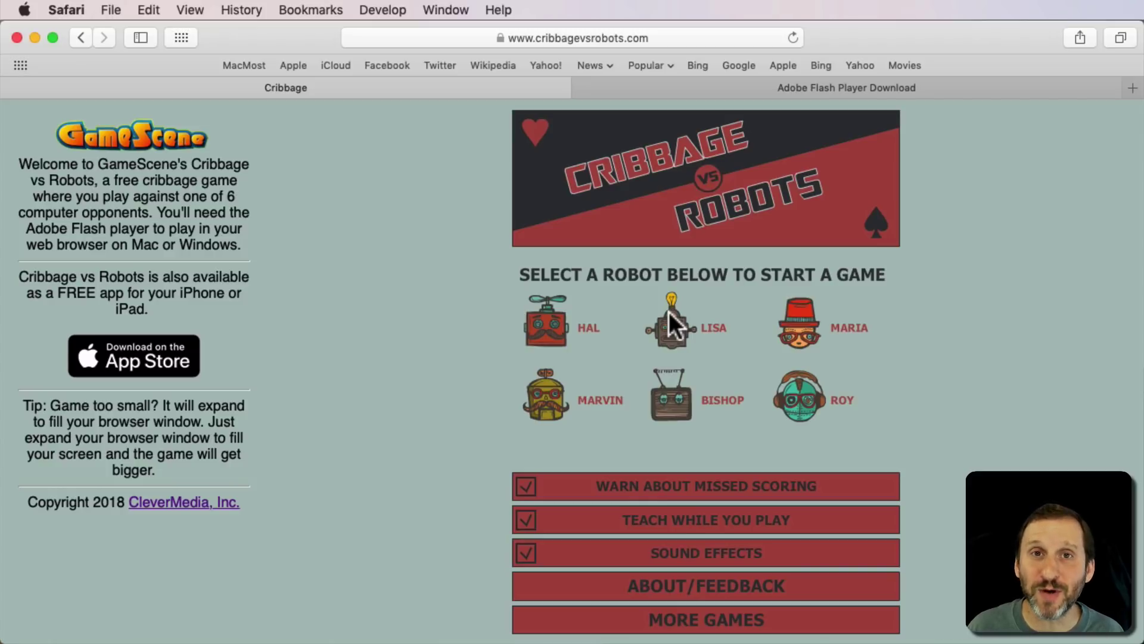
Bring up the Adobe Flash Player download page at get.adobe.com/flashplayer.
left_click(805, 94)
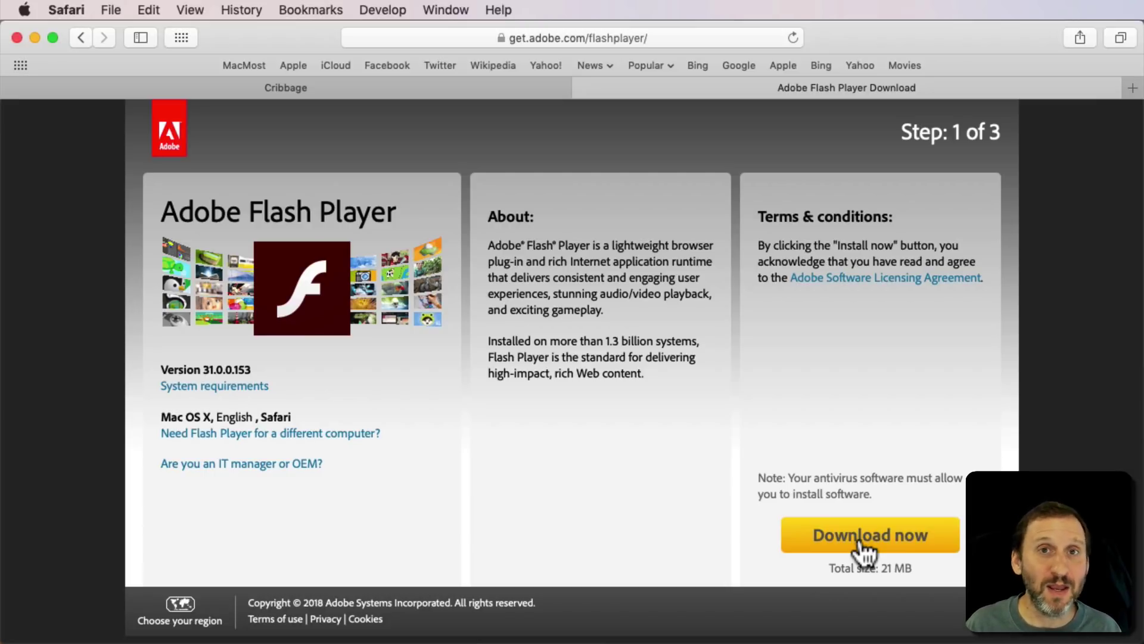
left_click(24, 10)
left_click(54, 48)
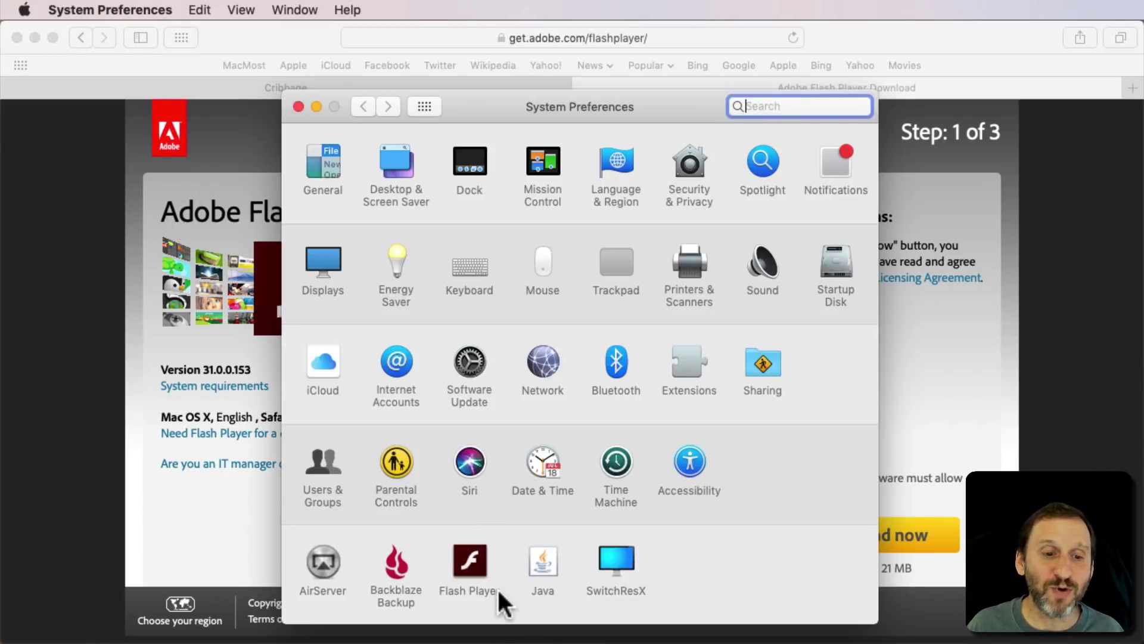
left_click(467, 559)
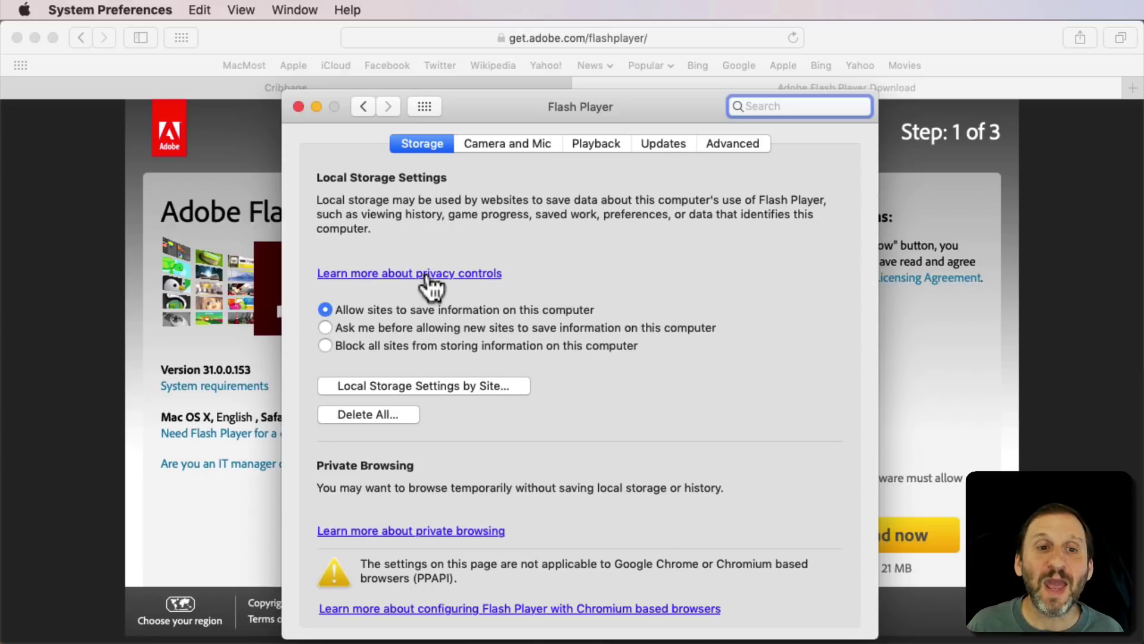
left_click(662, 144)
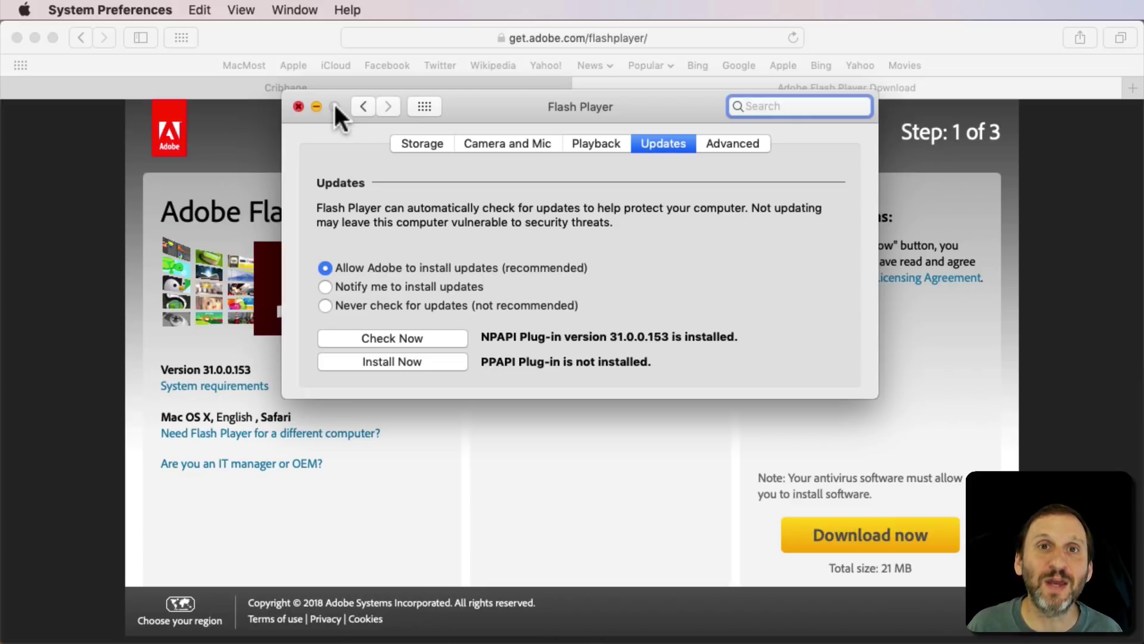
left_click(299, 107)
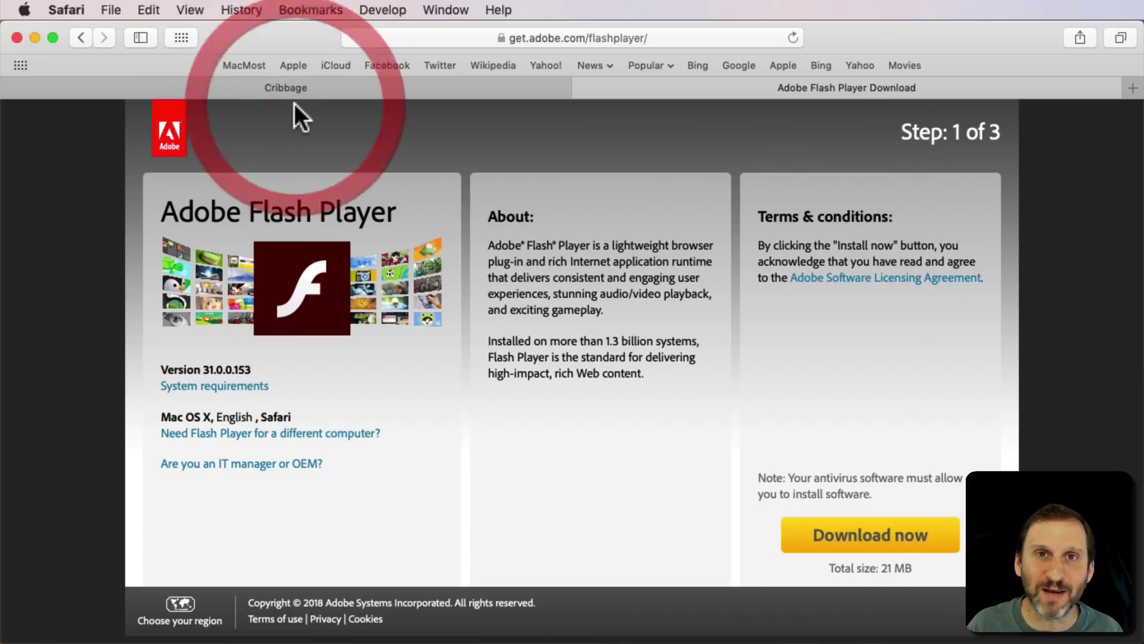
Return to the Cribbage tab and reload the Cribbage vs Robots game page.
left_click(385, 87)
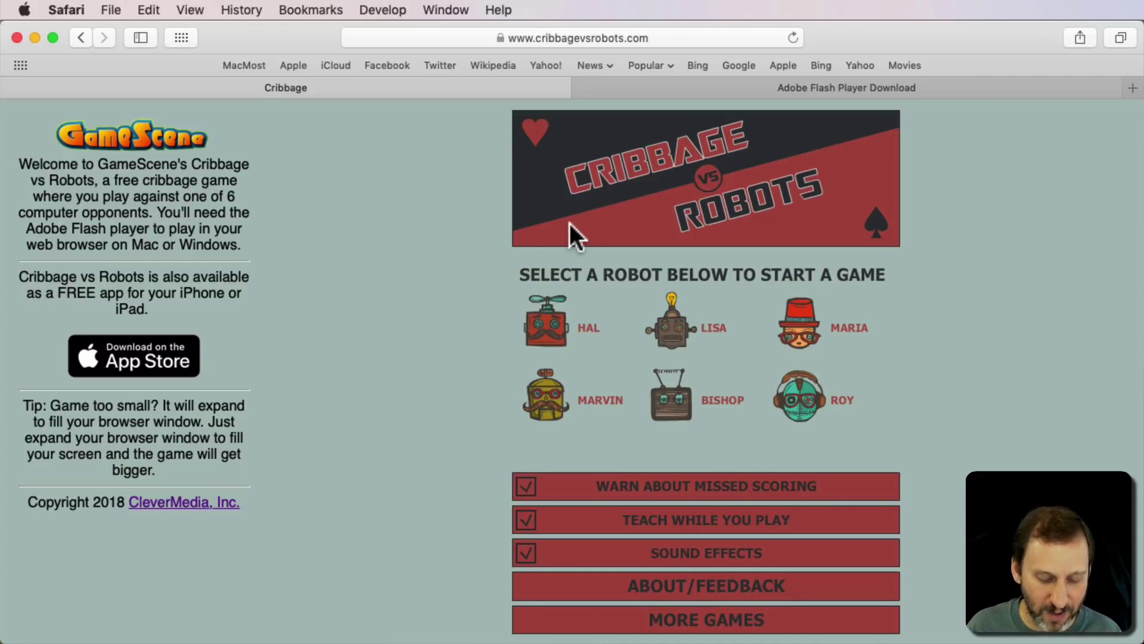
key("super+r")
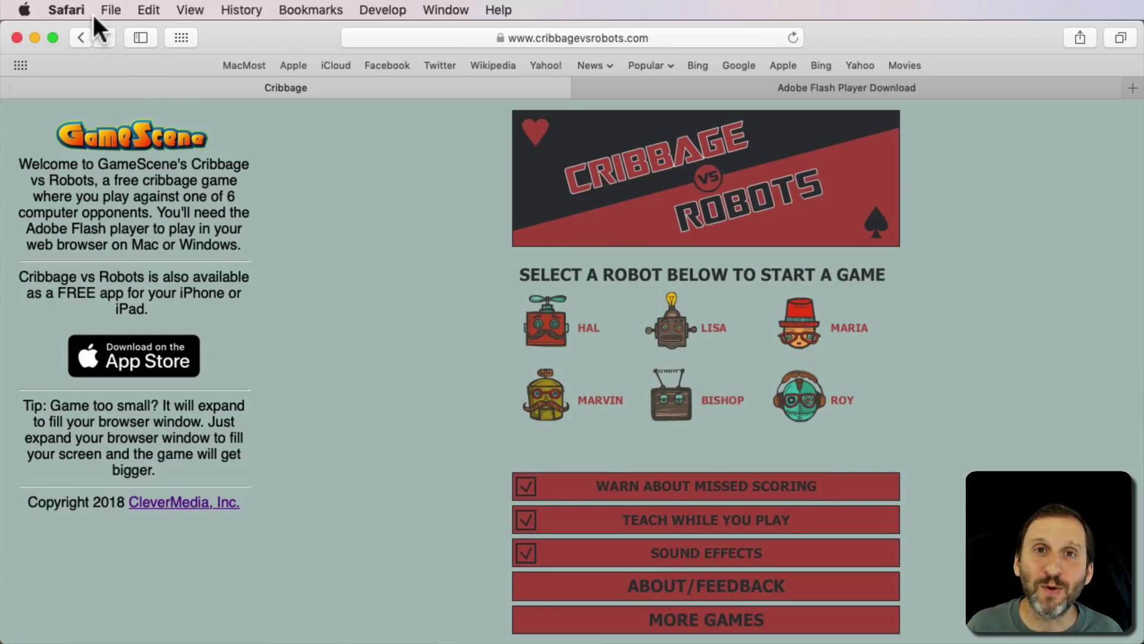
Set Adobe Flash Player to Ask for cribbagevsrobots.com in Websites preferences, then reload the game.
left_click(70, 10)
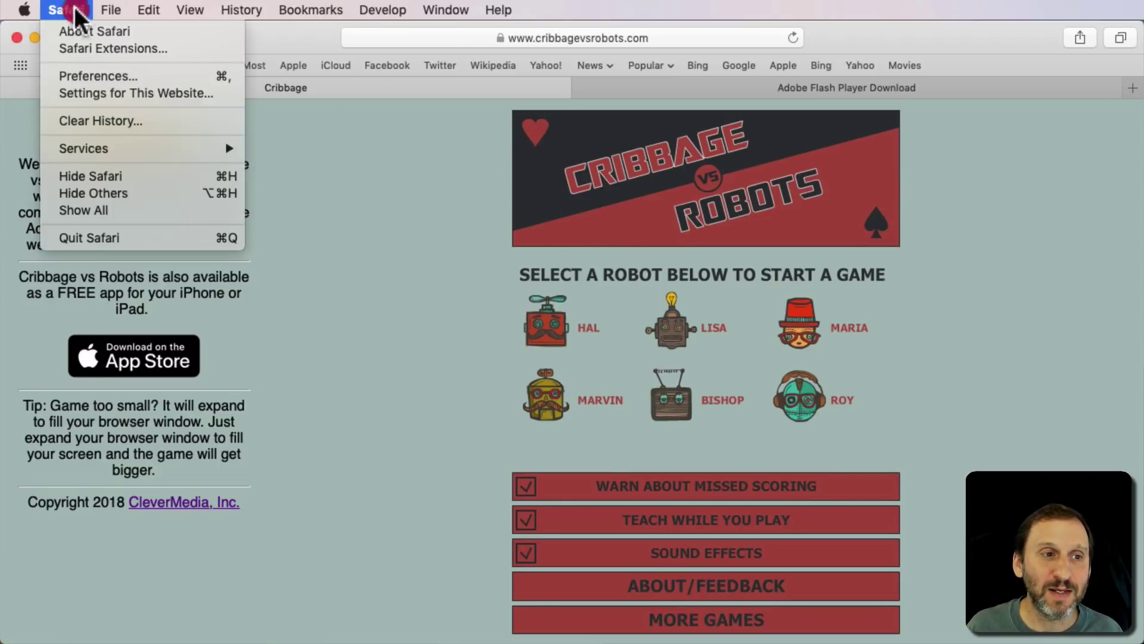
left_click(91, 74)
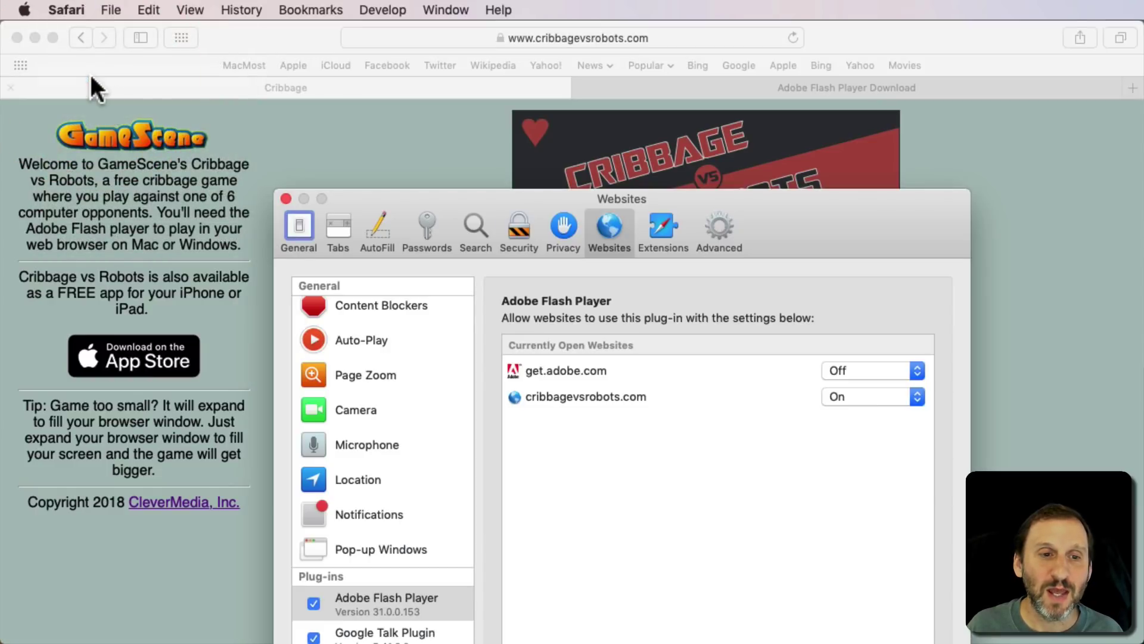
left_click(614, 228)
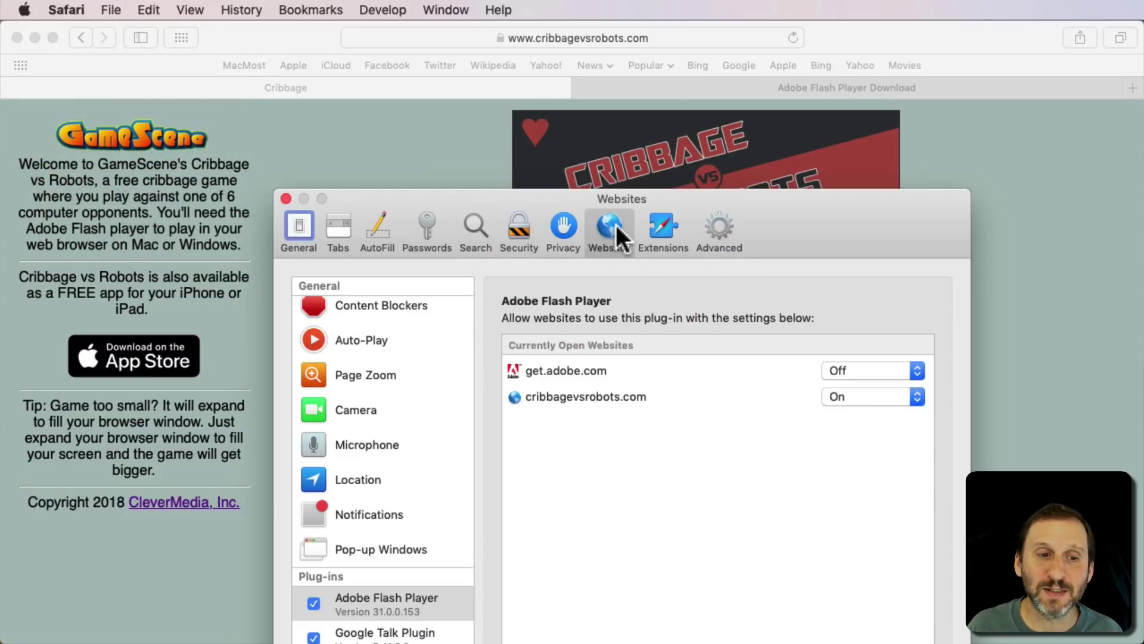
left_click(537, 396)
left_click_drag(785, 220, 769, 113)
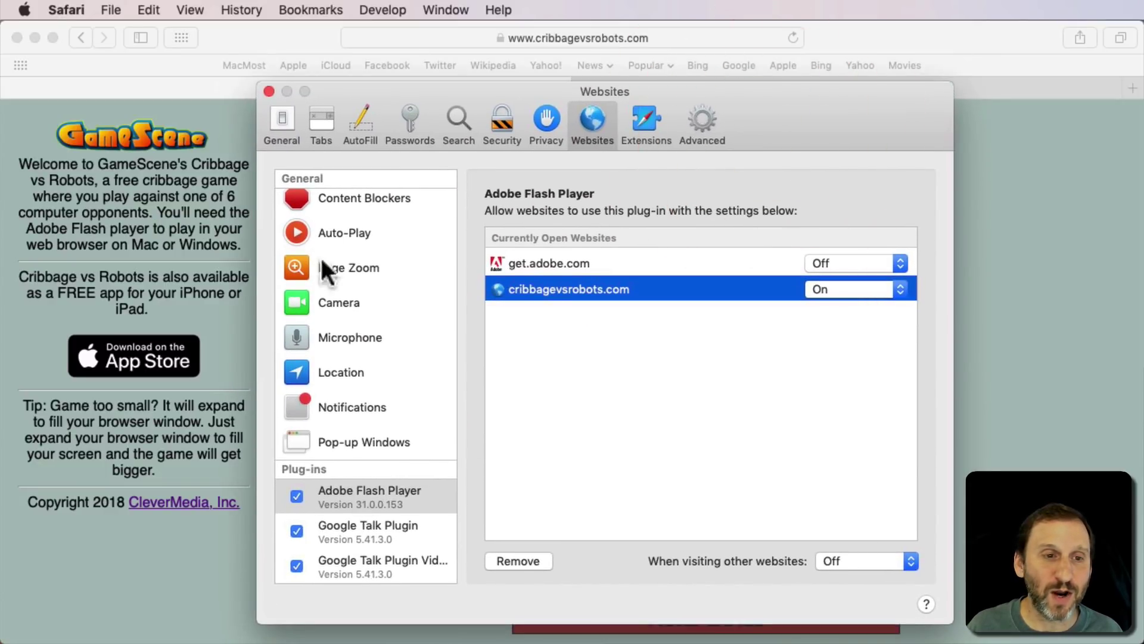
left_click(360, 496)
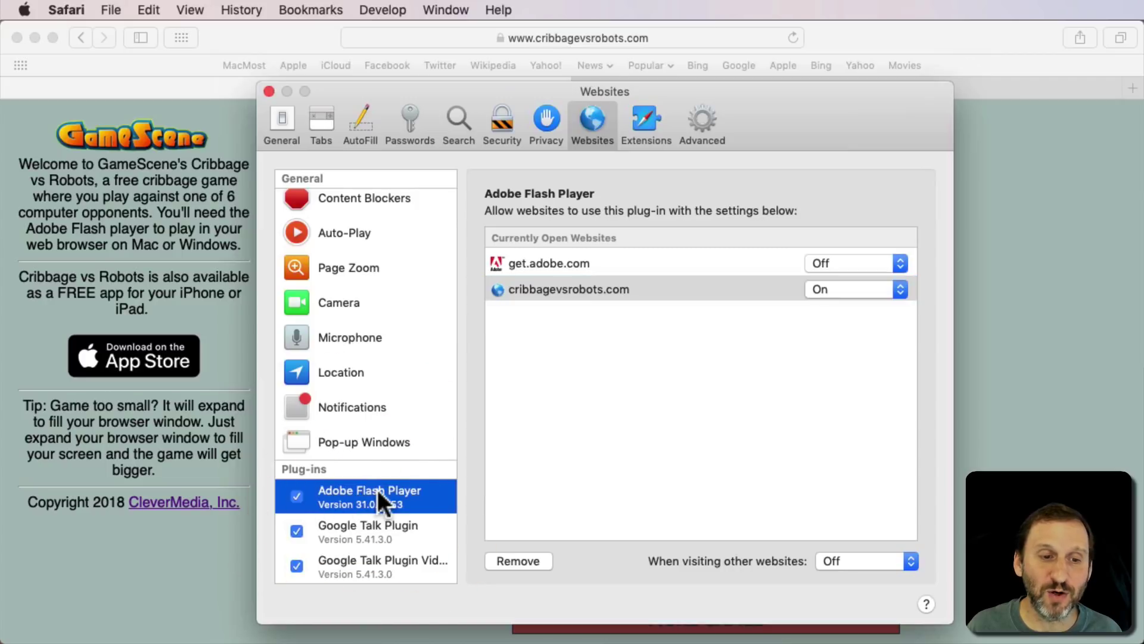
left_click(873, 286)
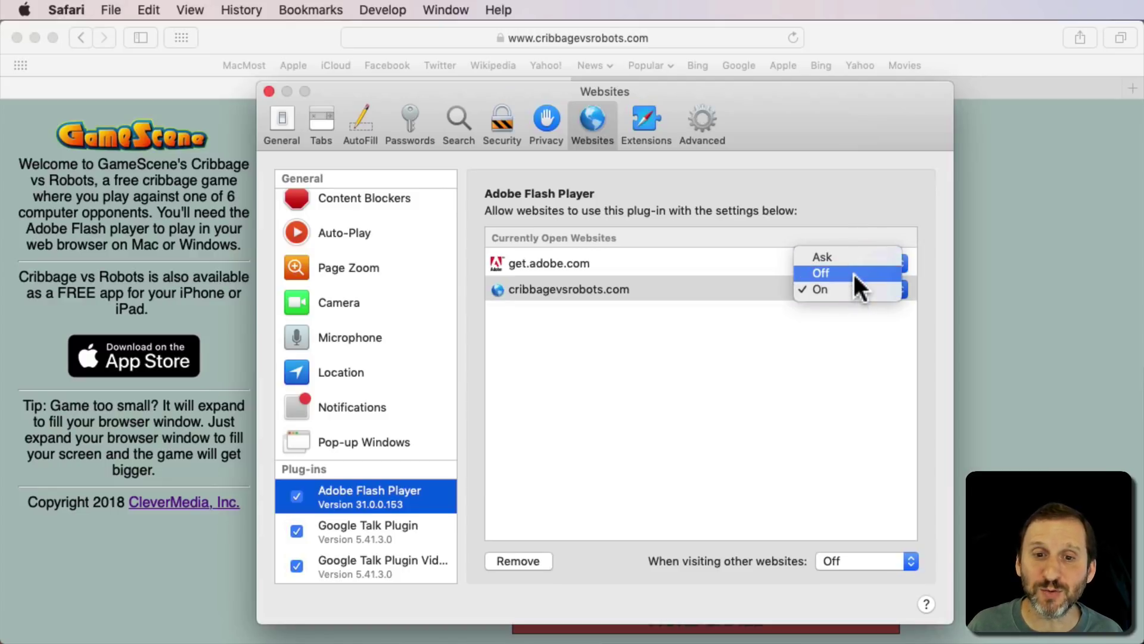
left_click(853, 256)
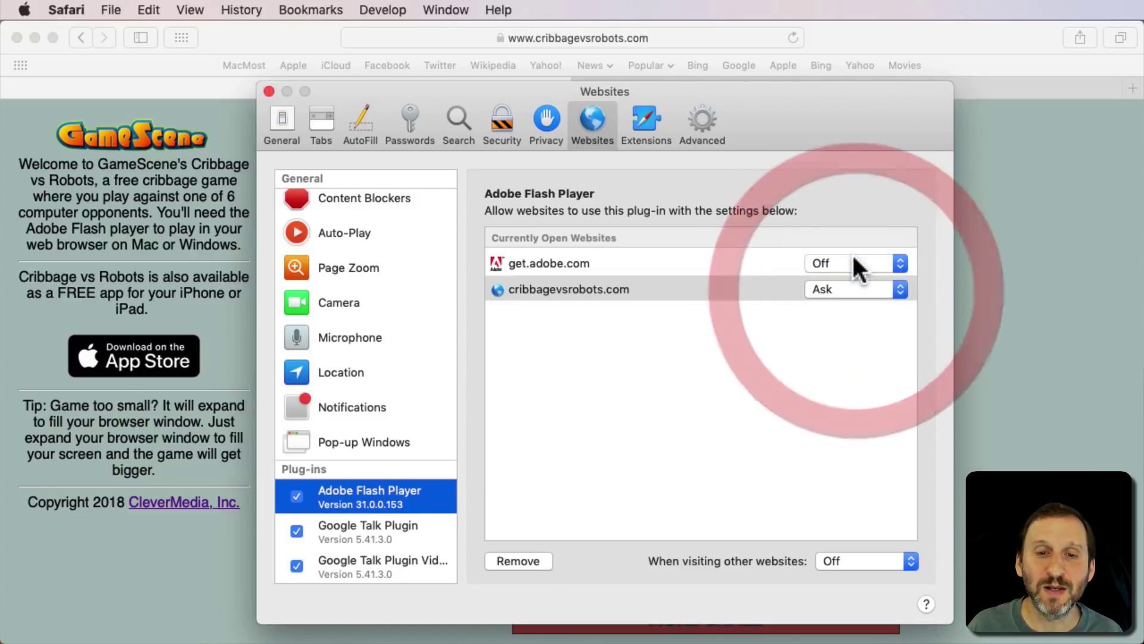
left_click(269, 91)
key("super+r")
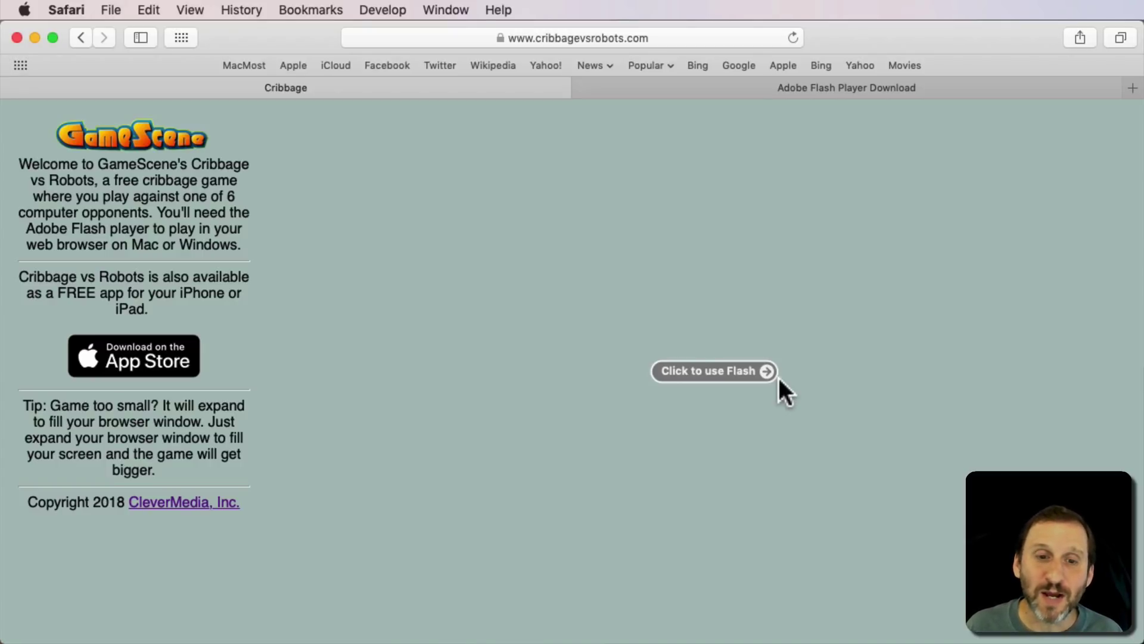
left_click(24, 10)
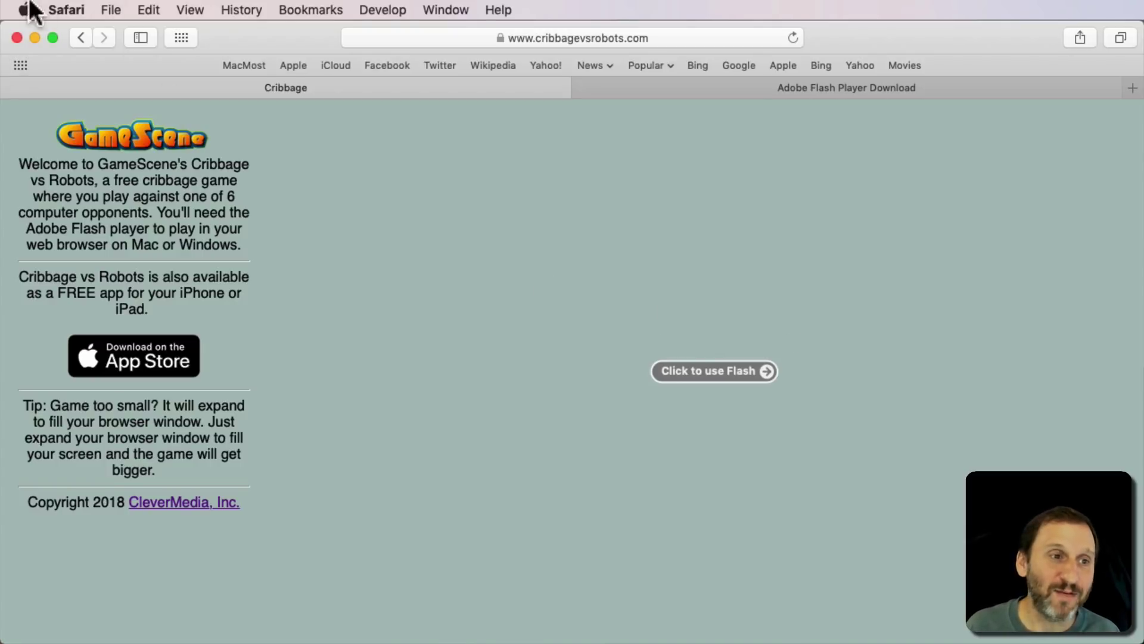
left_click(88, 74)
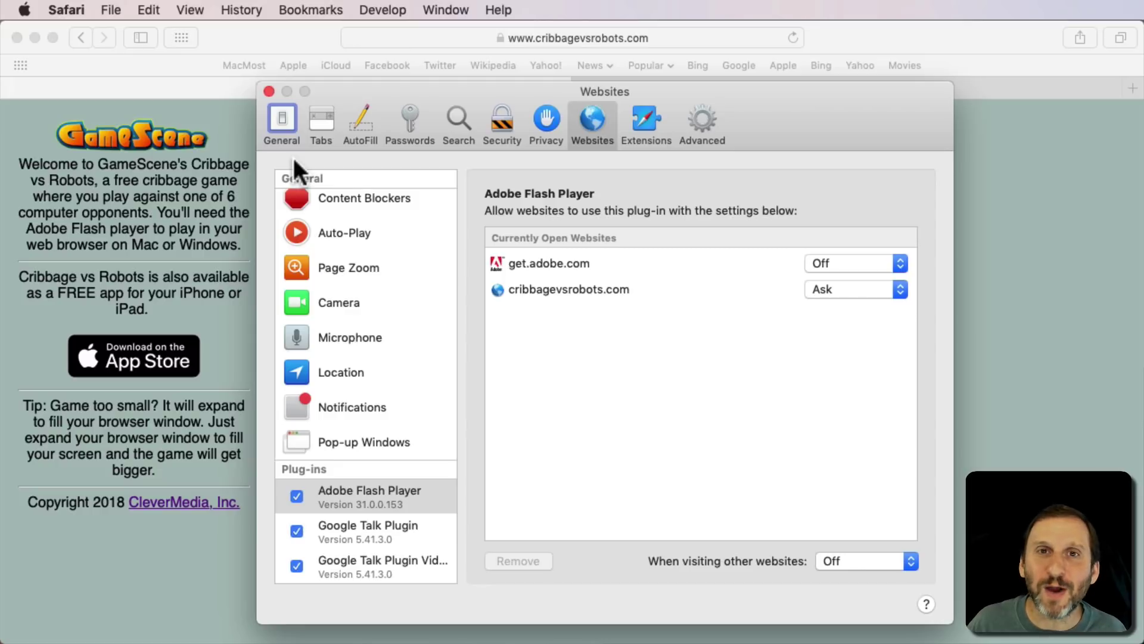
left_click(271, 92)
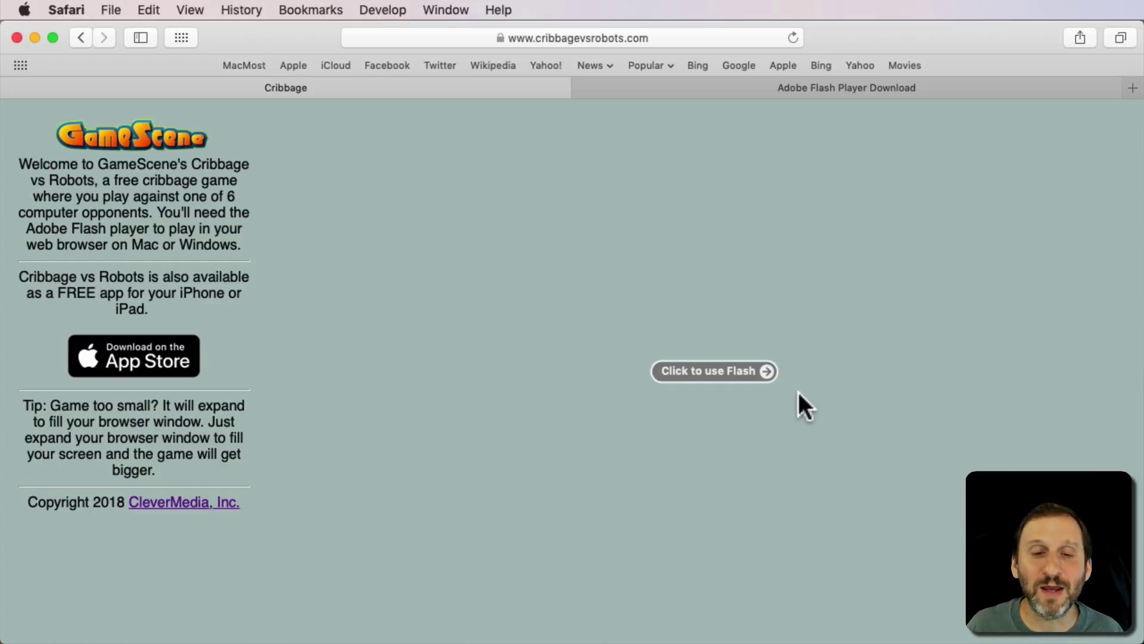
left_click(67, 10)
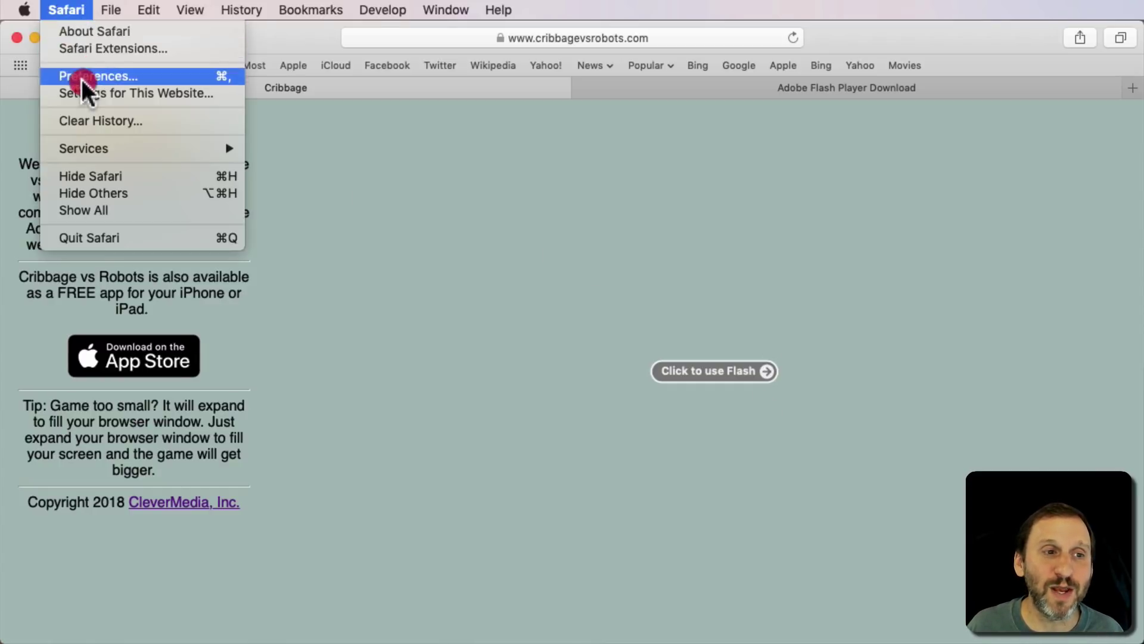
left_click(81, 80)
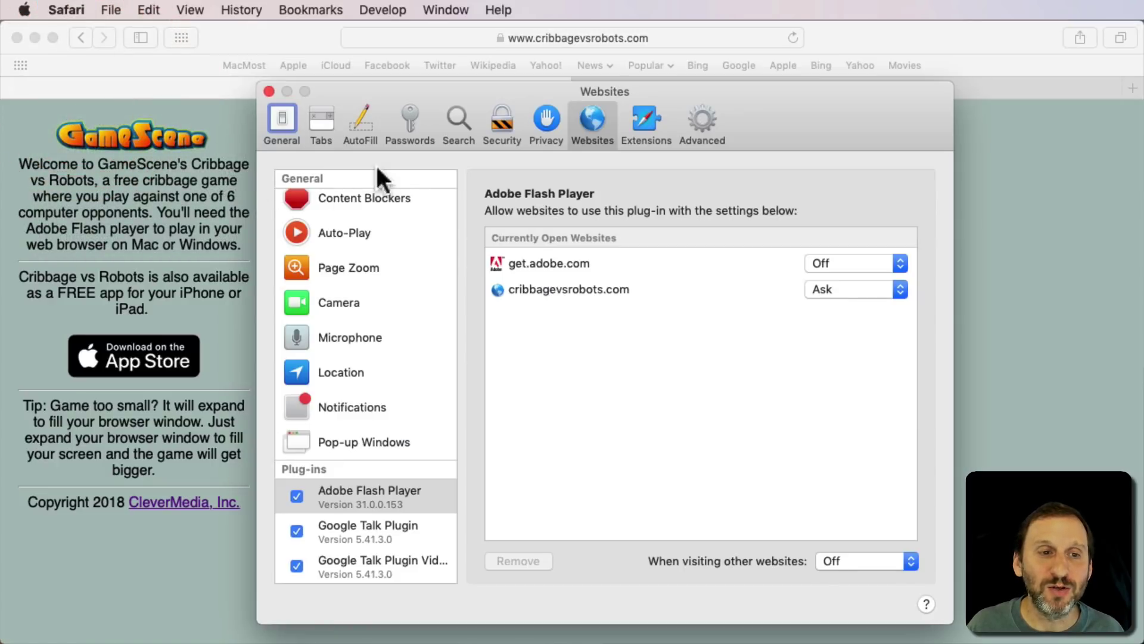
left_click(347, 490)
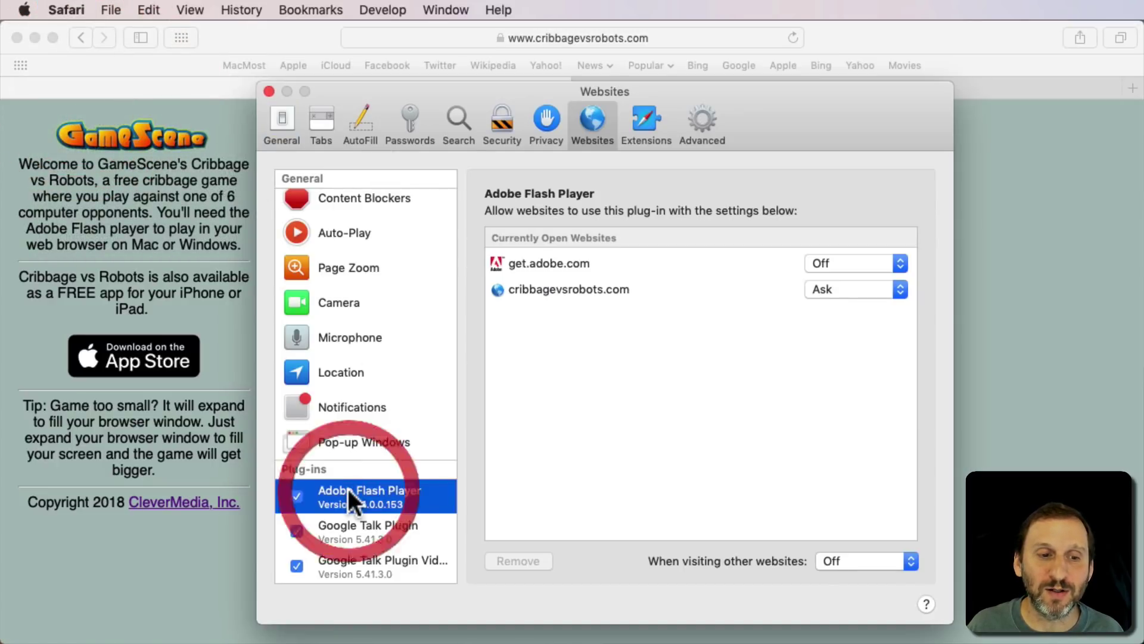
left_click(592, 290)
left_click(854, 289)
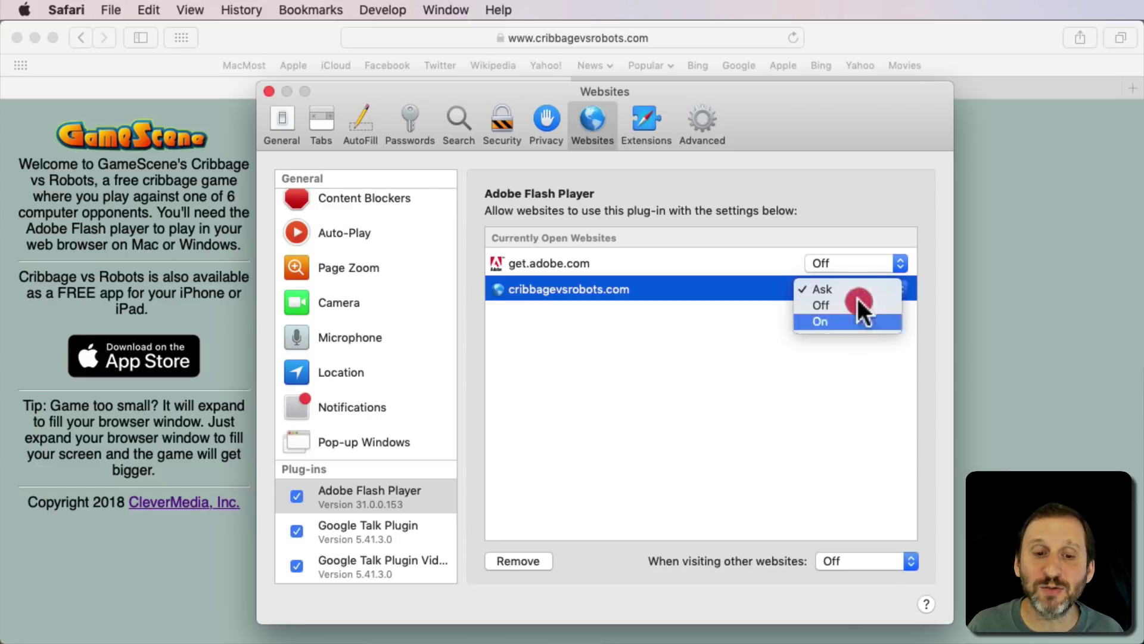
left_click(618, 342)
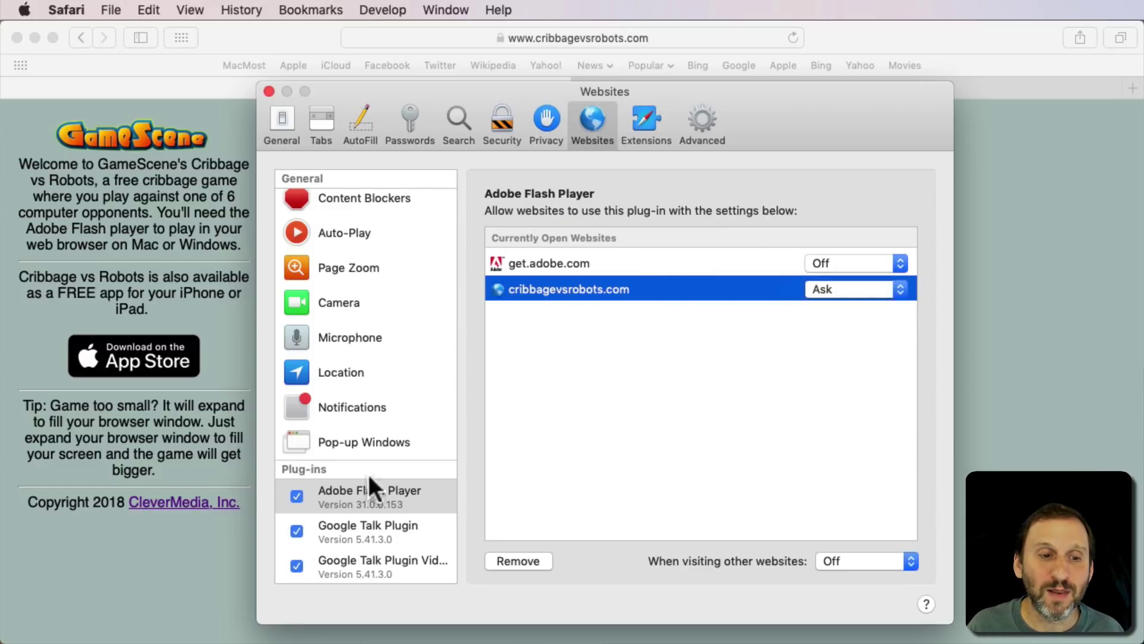
left_click(345, 491)
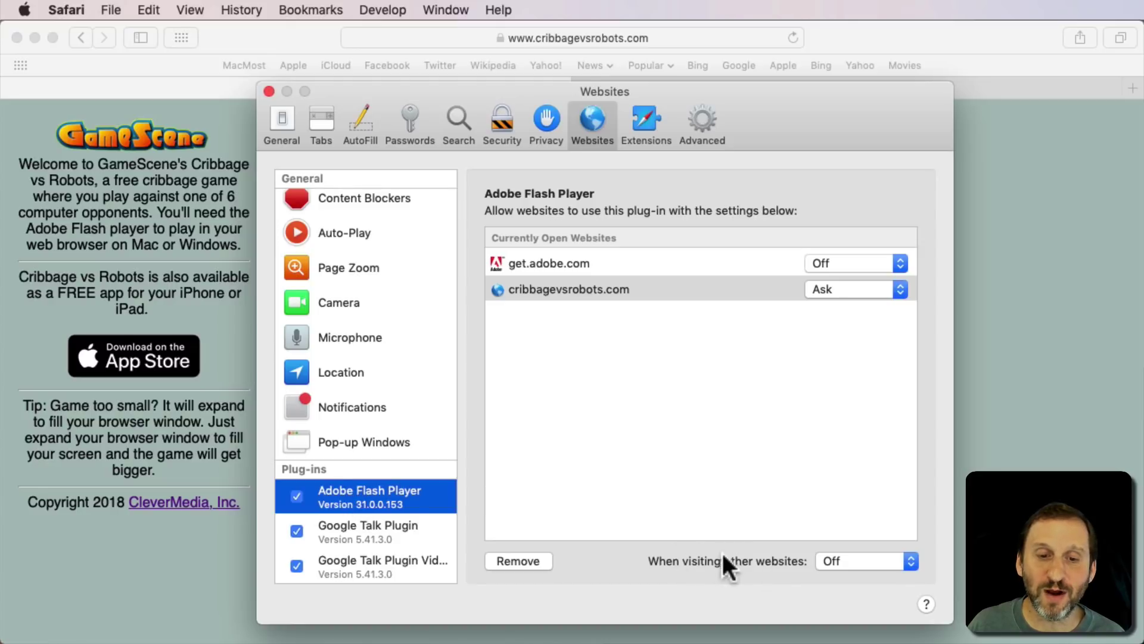
left_click(858, 560)
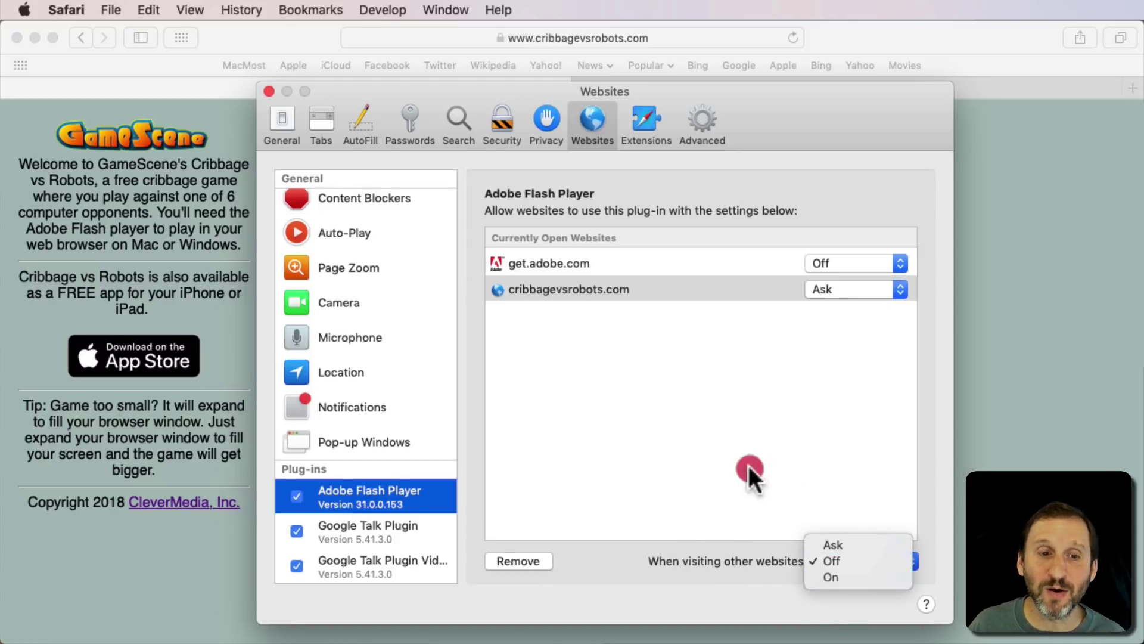
left_click(696, 448)
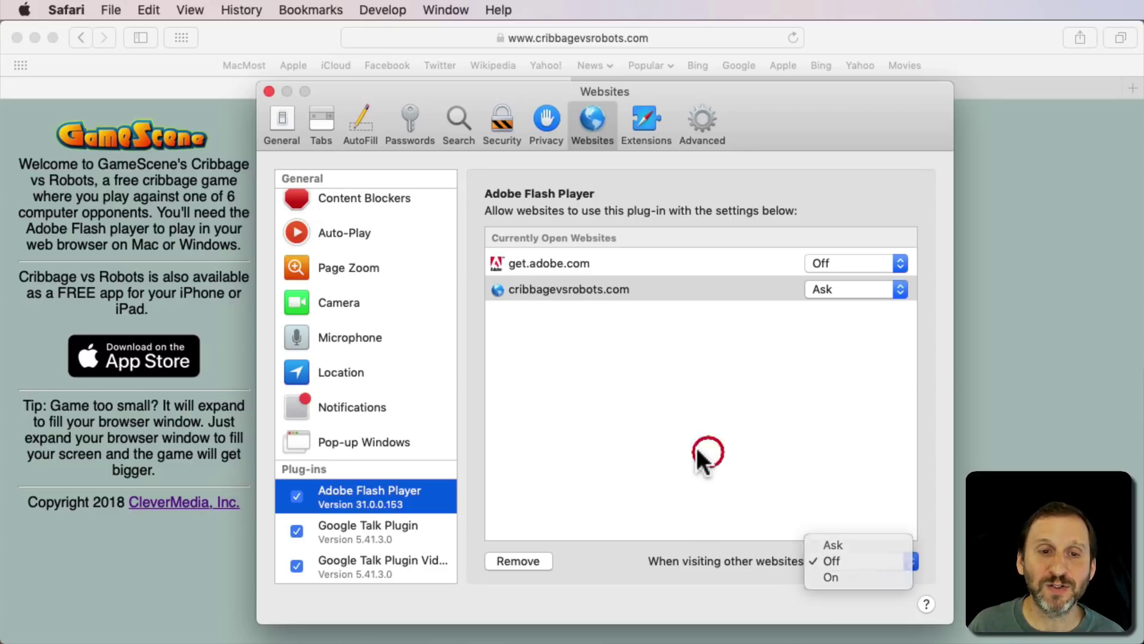
left_click(268, 91)
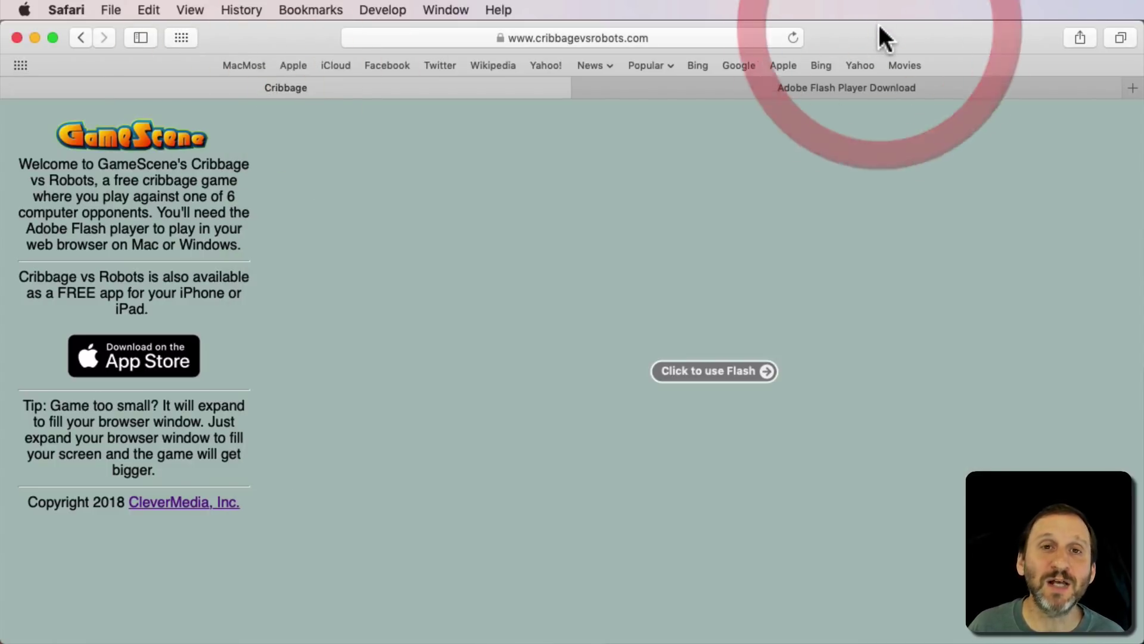